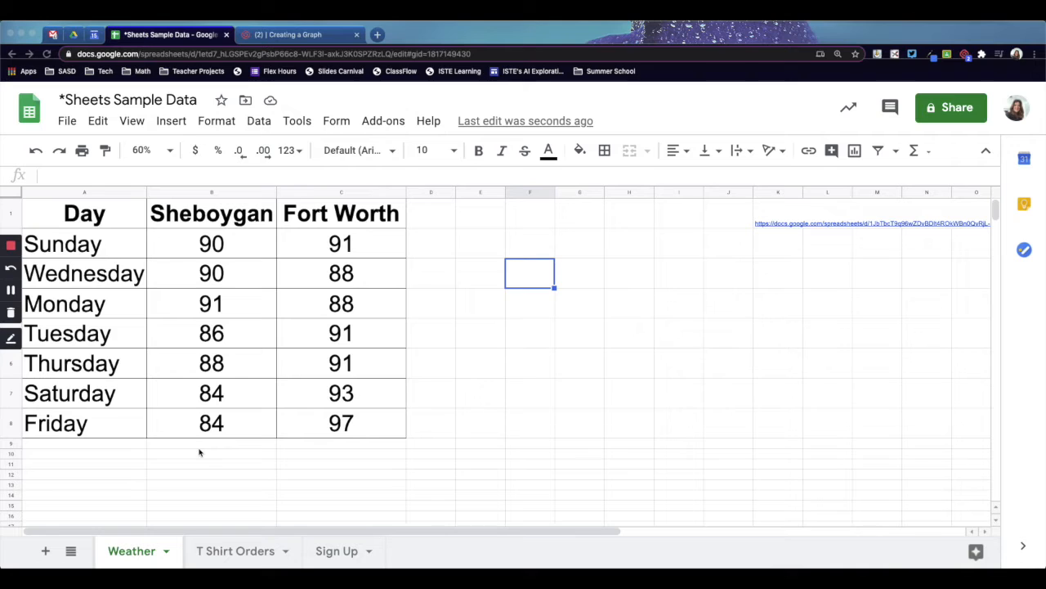
Calculate the average Sheboygan temperature in B9 with an AVERAGE formula over B2:B8.
click(183, 444)
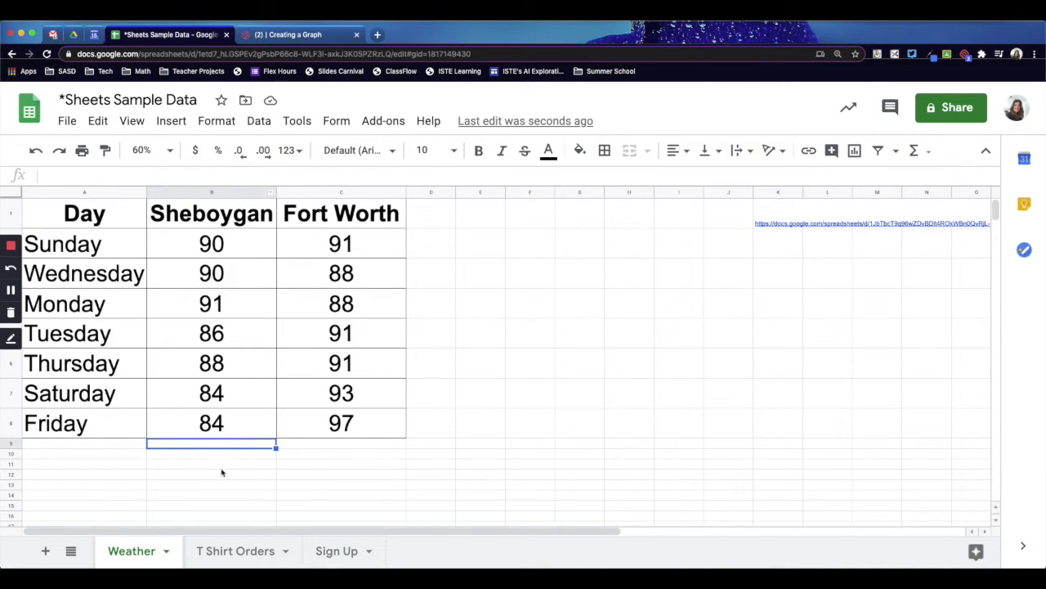
click(915, 153)
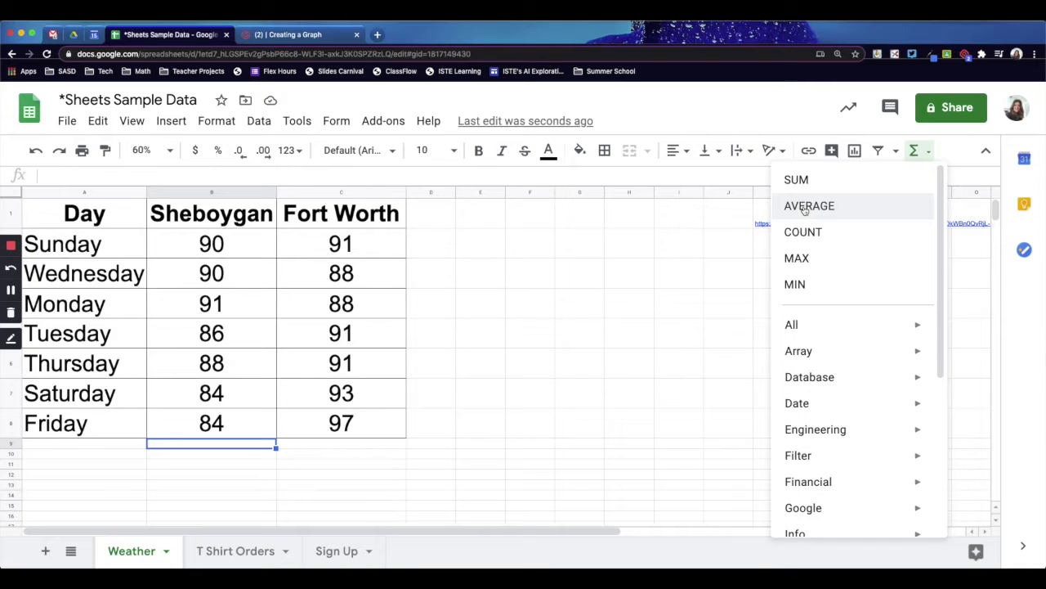
click(804, 207)
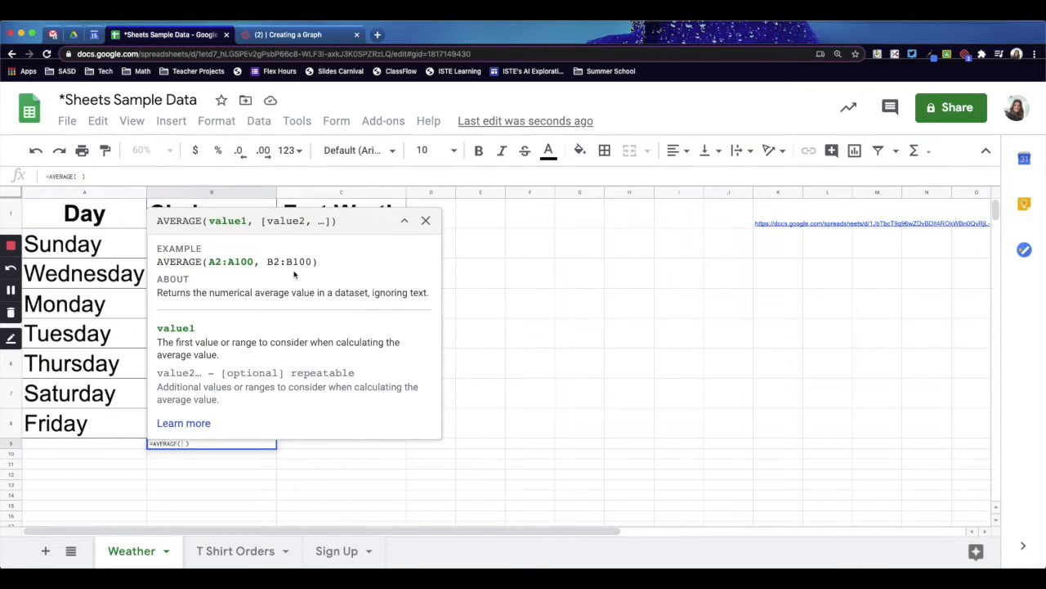
click(404, 220)
drag(211, 246, 206, 419)
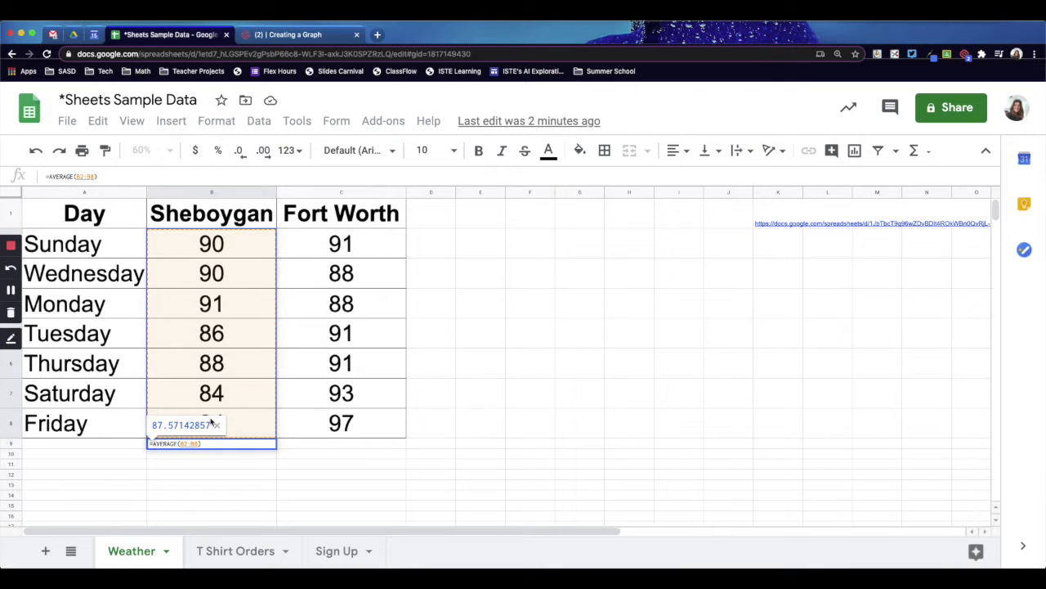
key(Return)
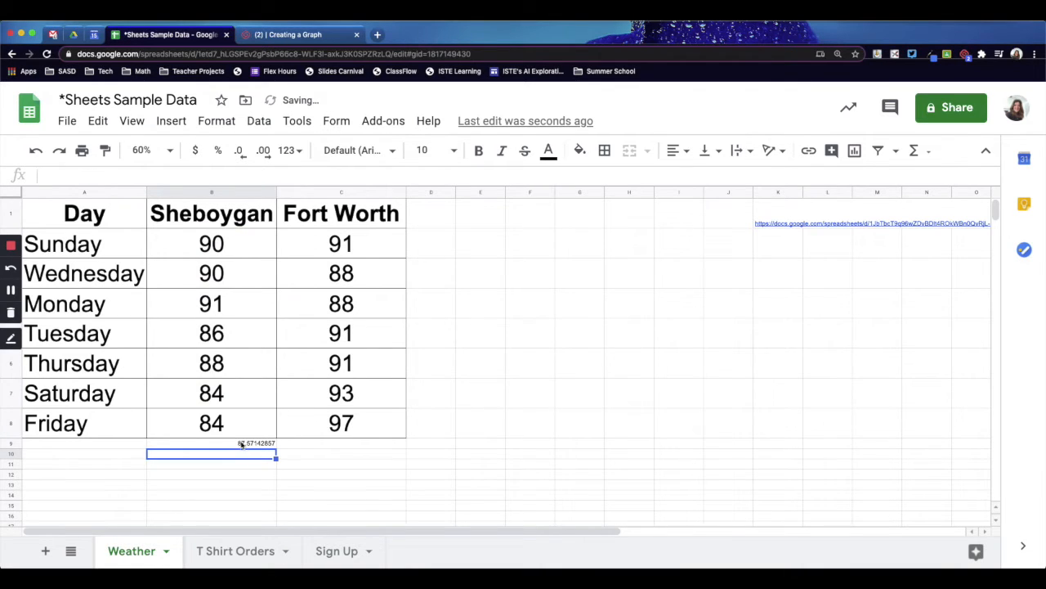
click(188, 448)
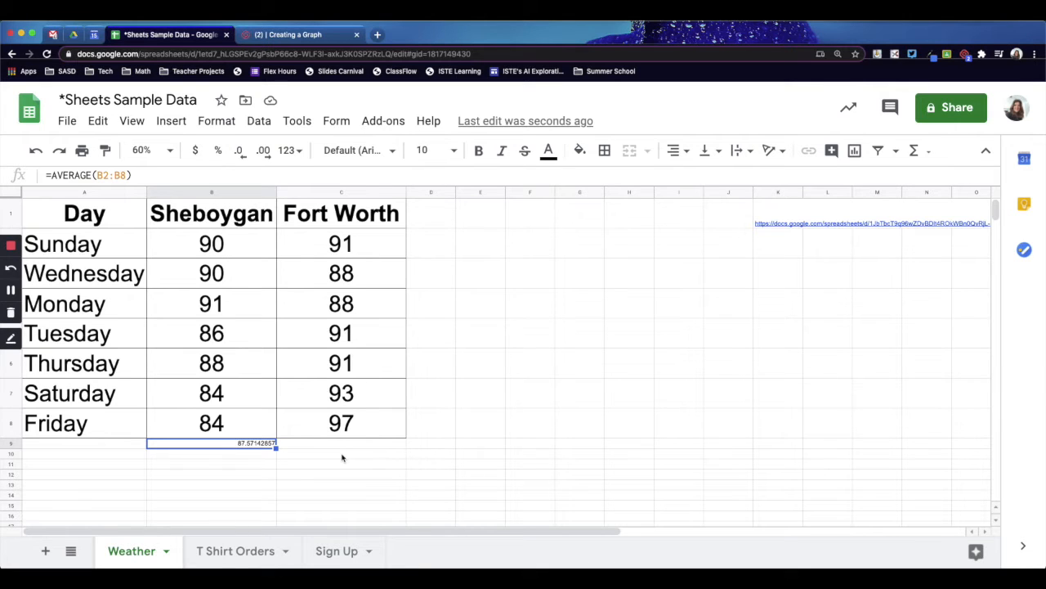
Extend the Sheboygan average formula across to C9 for Fort Worth and check both formulas.
click(299, 444)
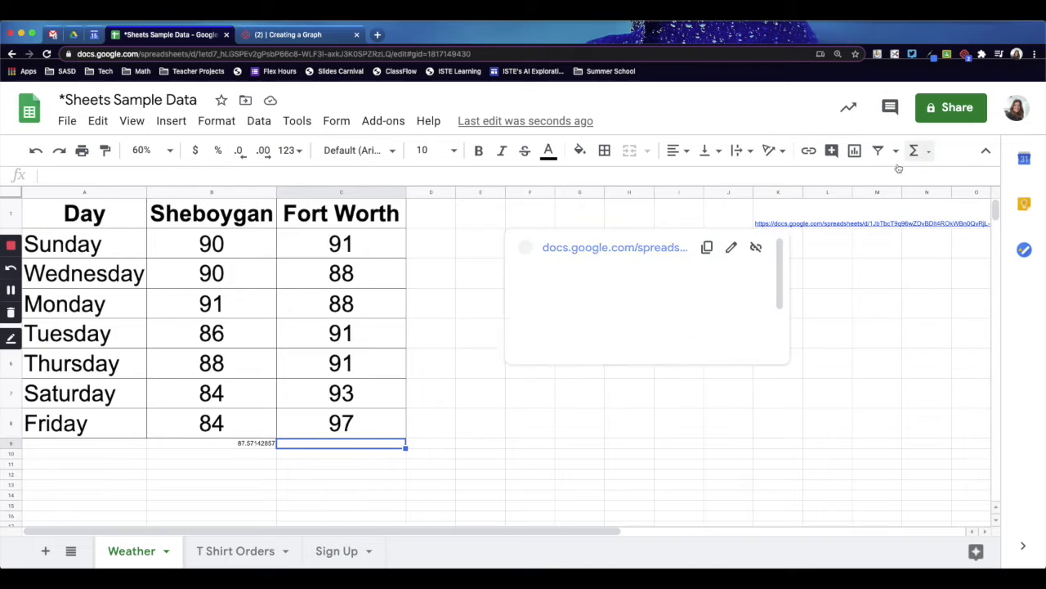
click(243, 442)
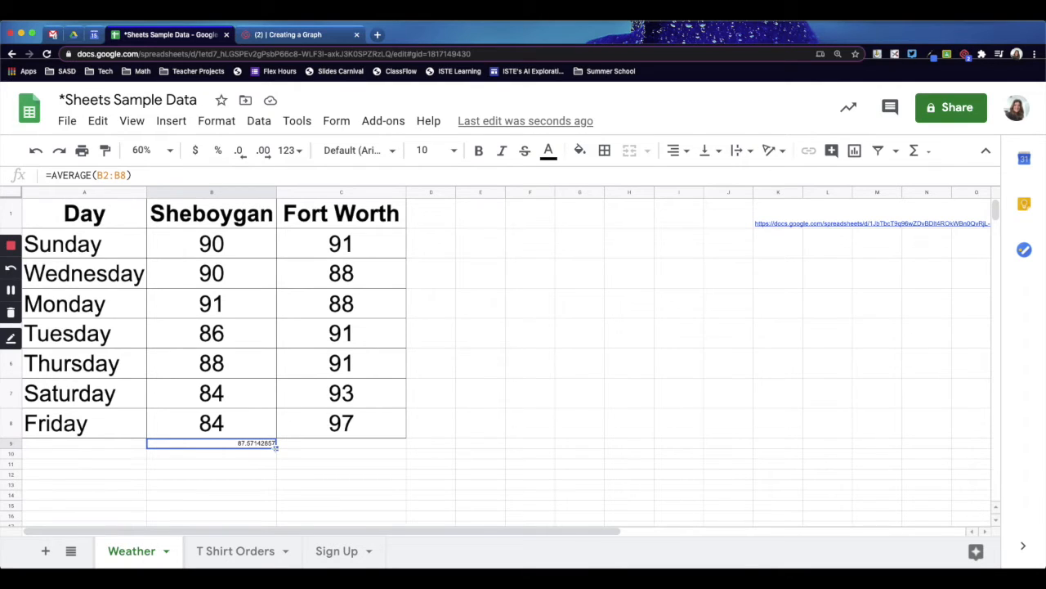
drag(276, 447, 403, 445)
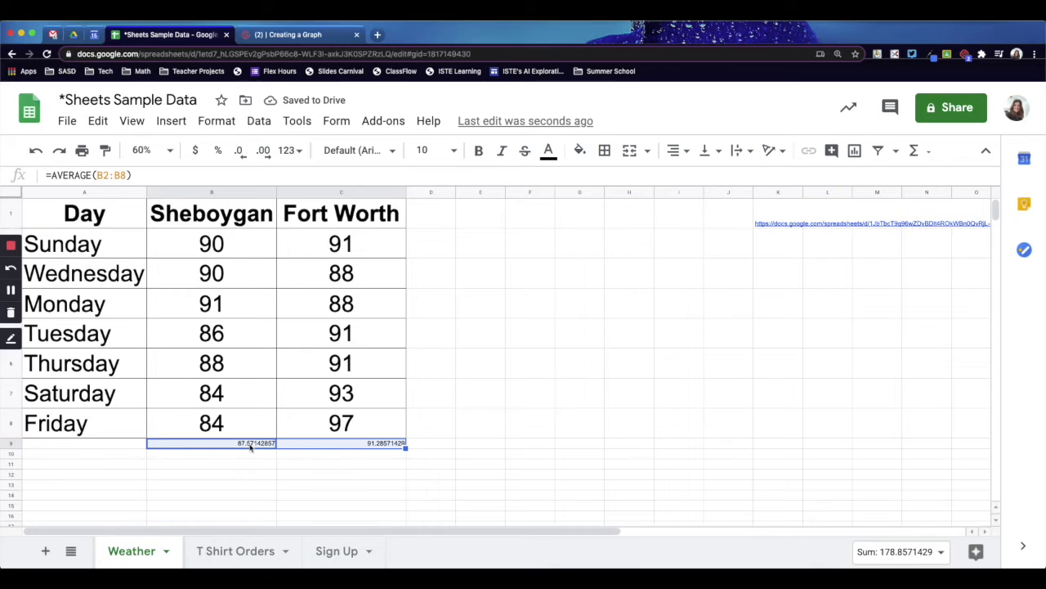
click(250, 446)
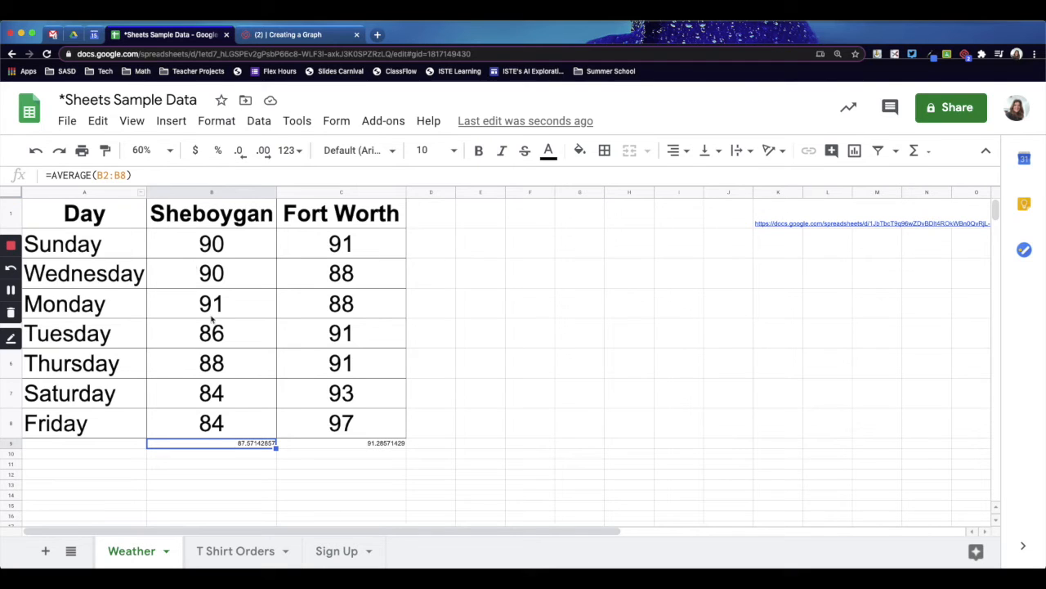
click(345, 447)
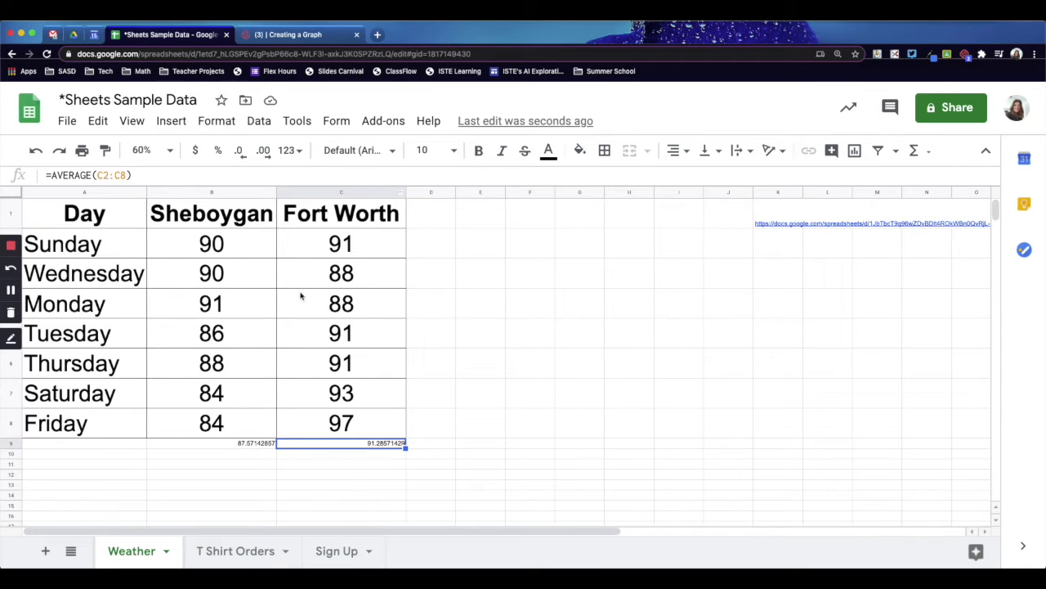
Copy the formatting of cell B8 onto the two average cells, B9:C9.
click(187, 421)
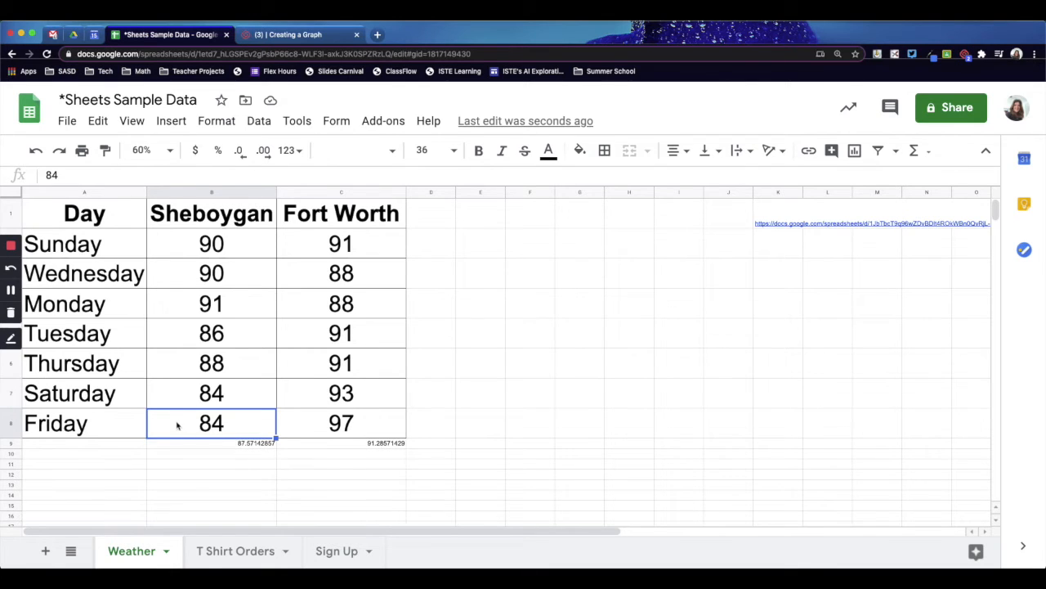
click(106, 152)
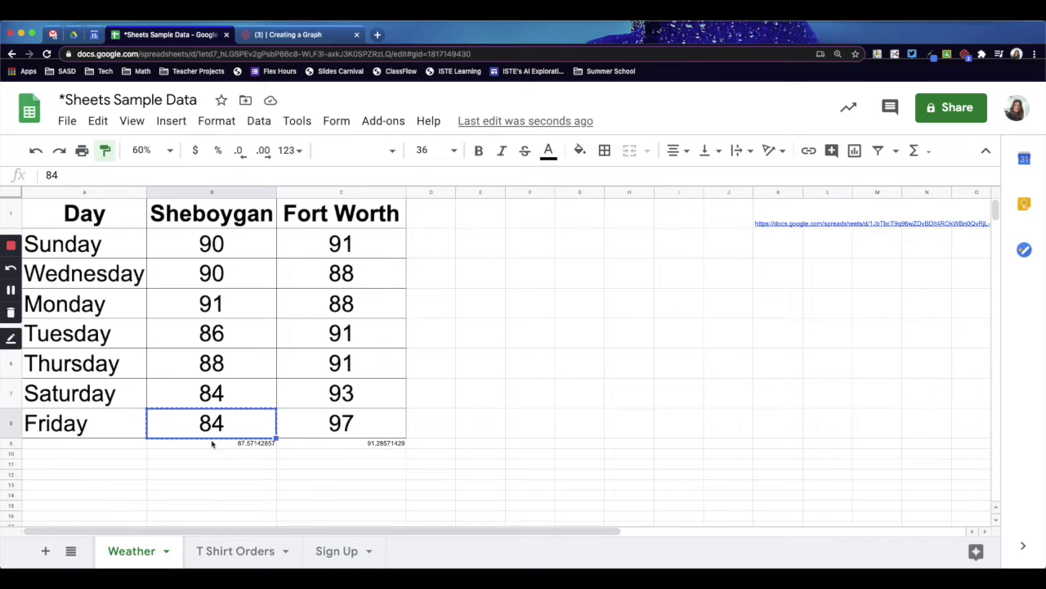
mouse_move(183, 447)
mouse_down()
mouse_move(363, 439)
mouse_move(363, 448)
mouse_up()
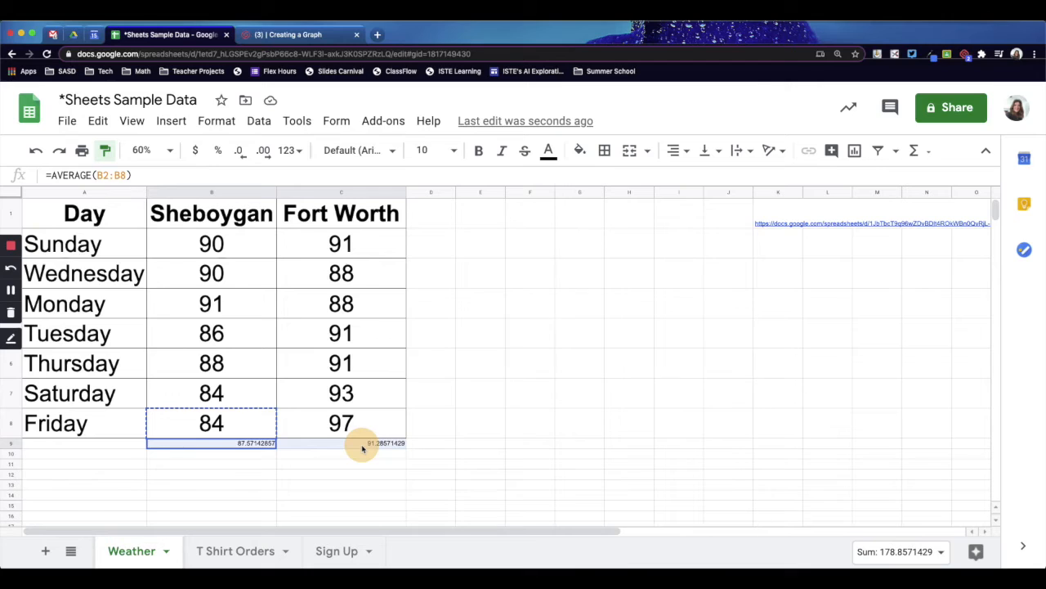
drag(363, 448, 362, 450)
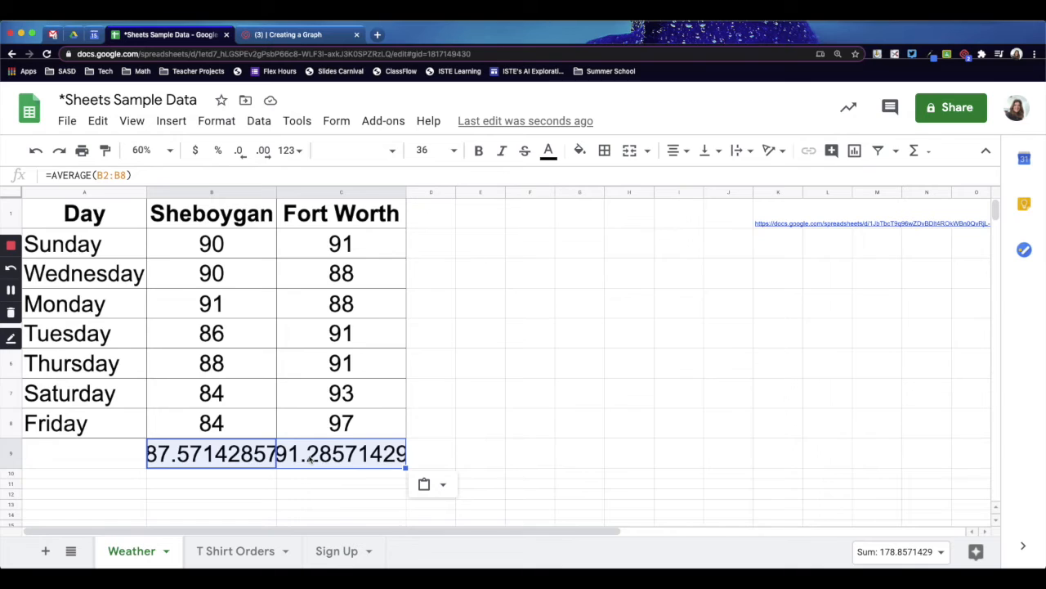
Format the averages in B9:C9 as whole numbers using the "0" number format.
click(219, 462)
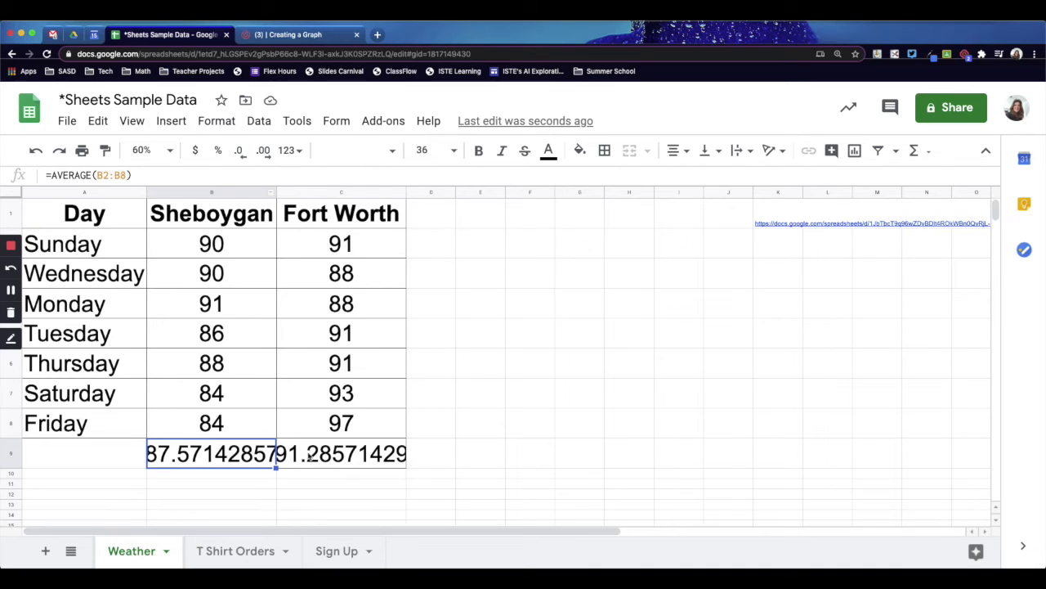
drag(306, 456, 223, 455)
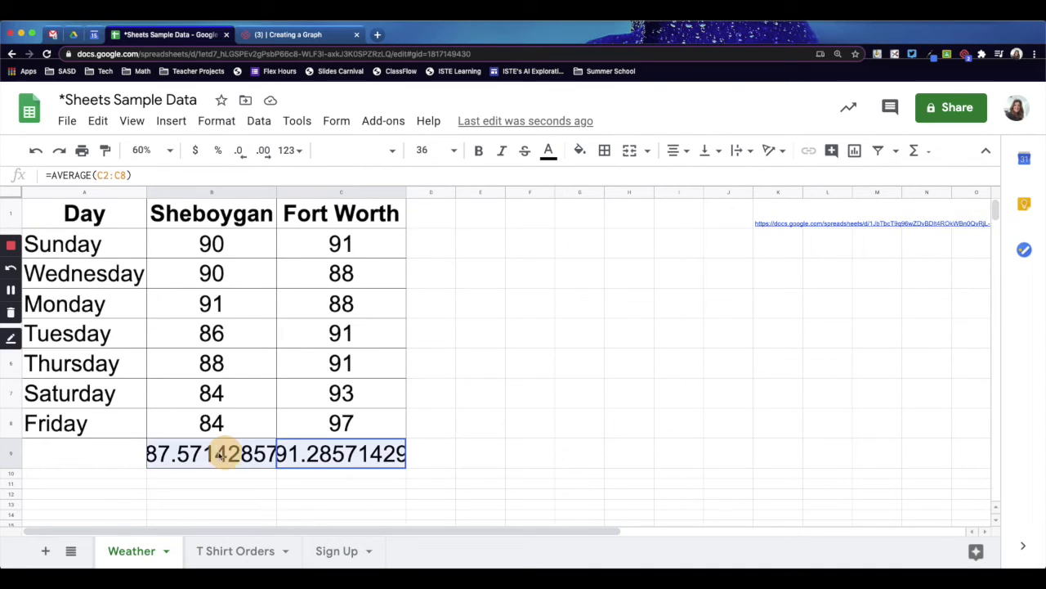
click(211, 121)
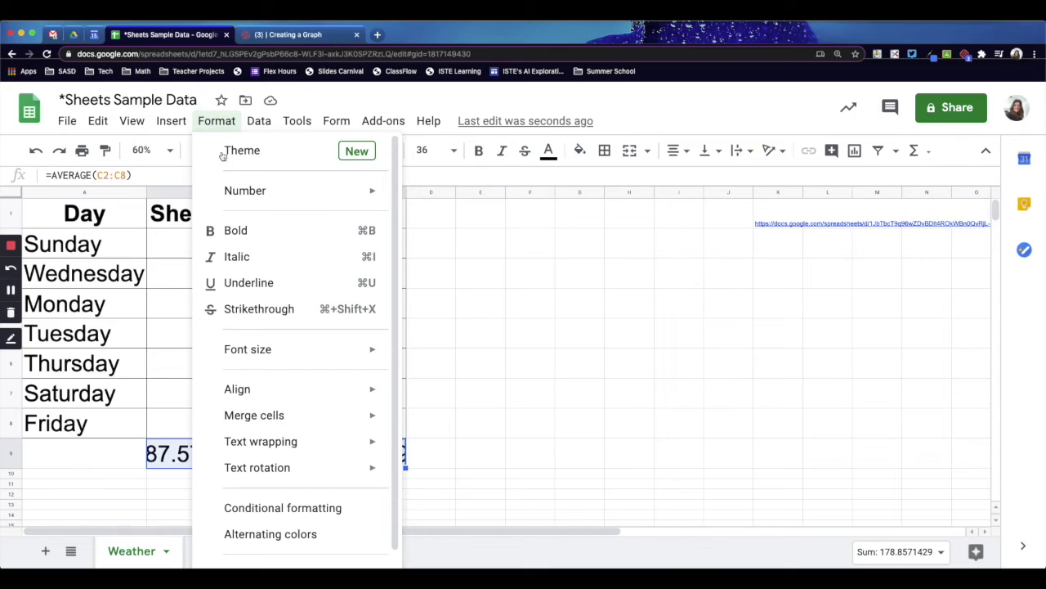
mouse_move(235, 193)
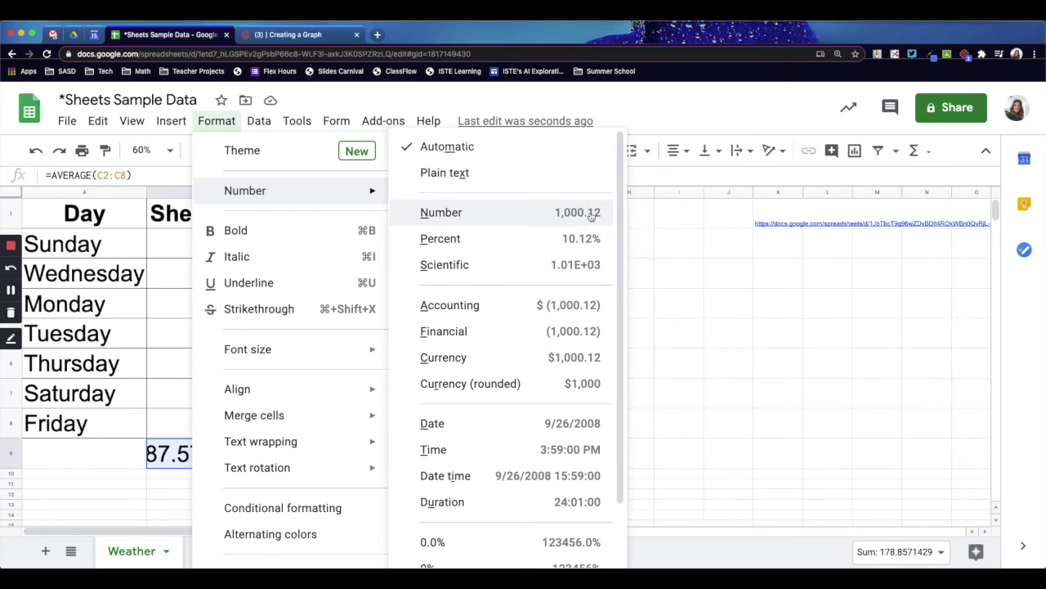
drag(621, 200, 619, 315)
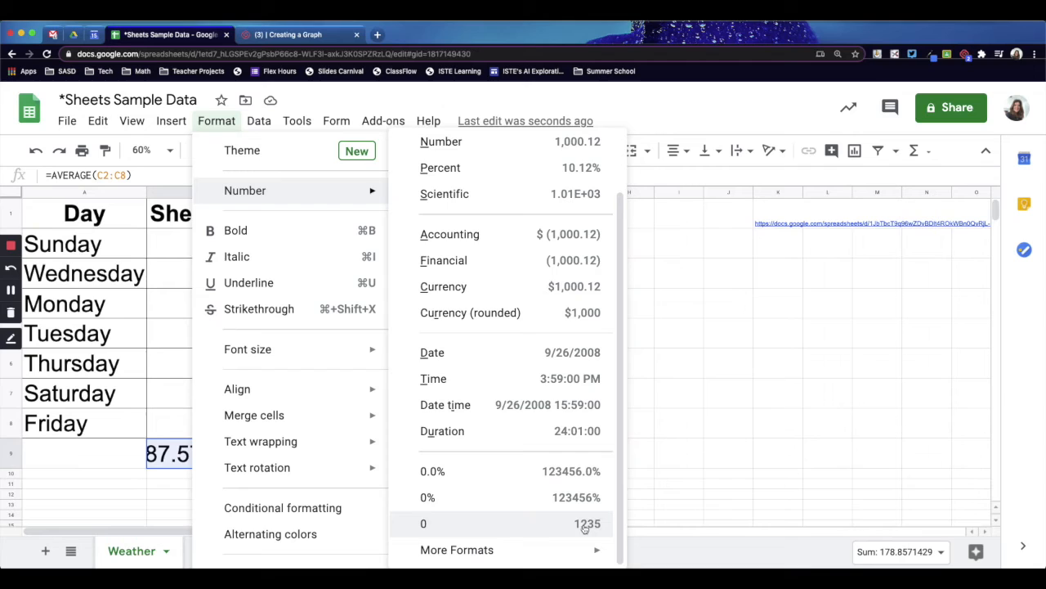
click(437, 525)
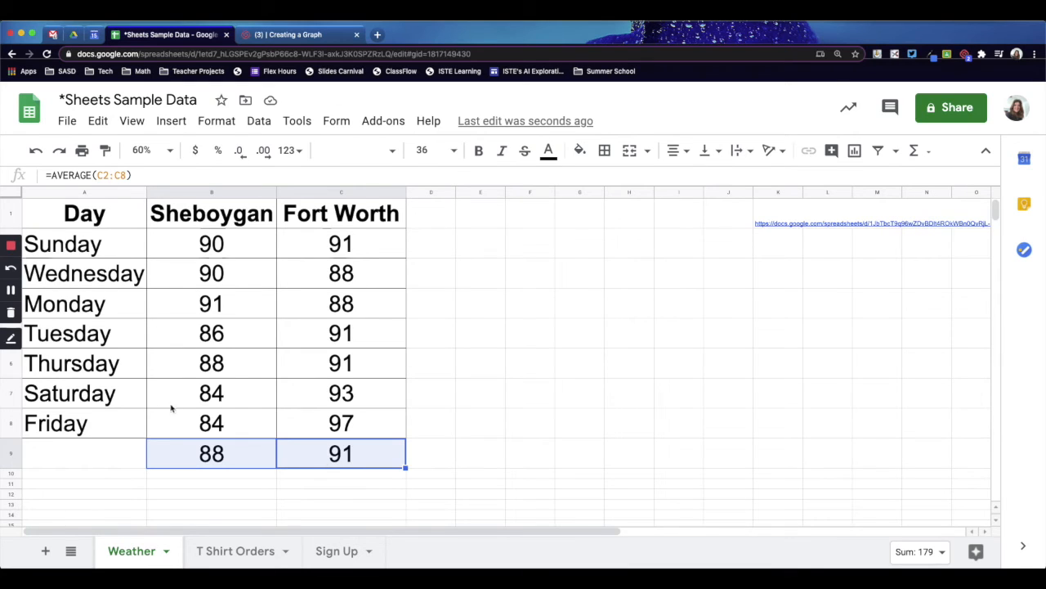
On the T Shirt Orders sheet, total the XL column in F8 with a SUM formula over F2:F7.
click(234, 556)
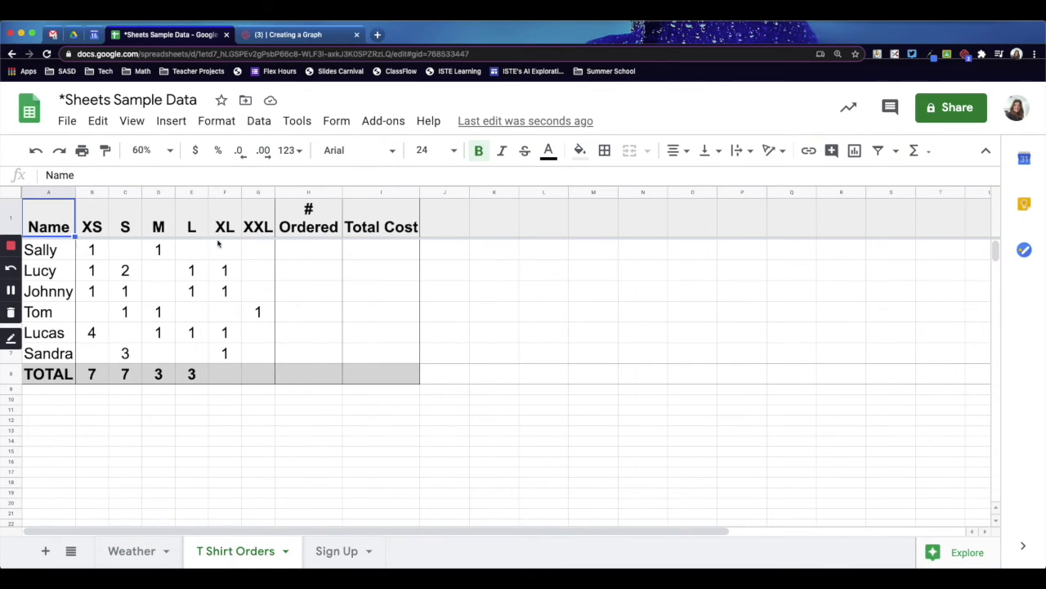
click(91, 374)
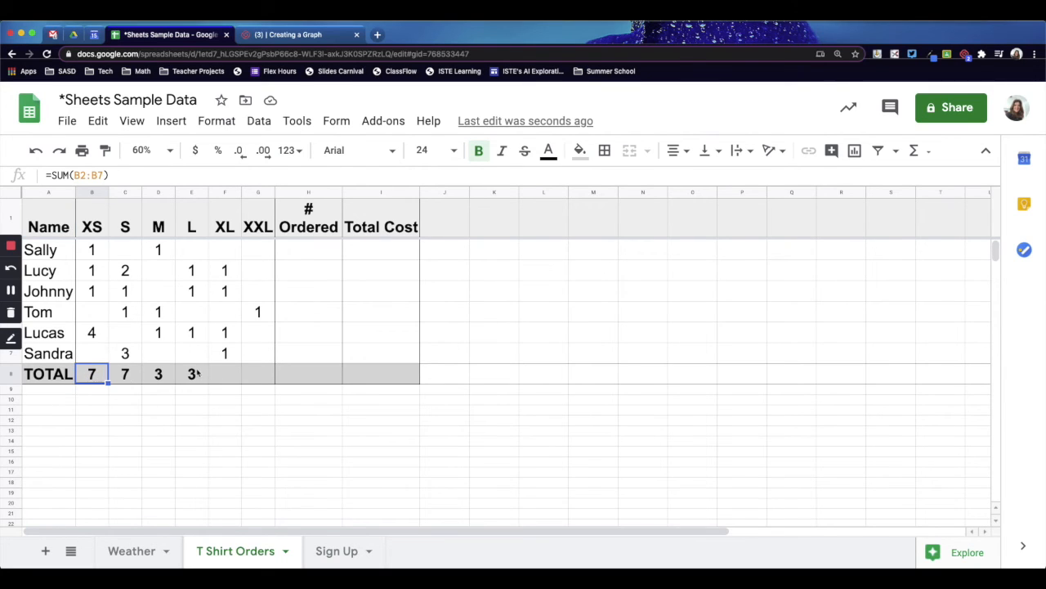
click(225, 379)
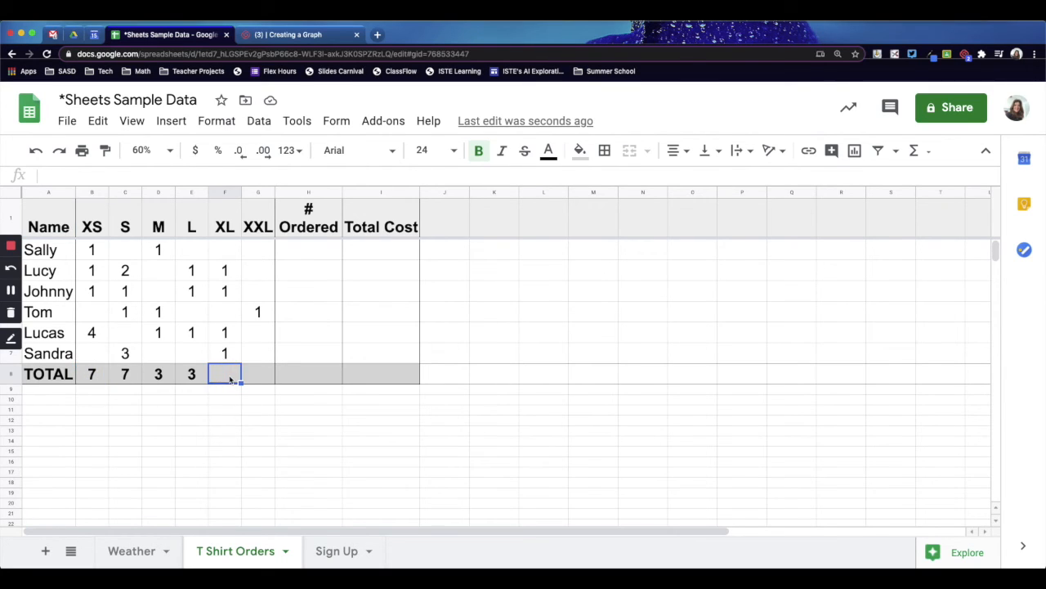
click(917, 152)
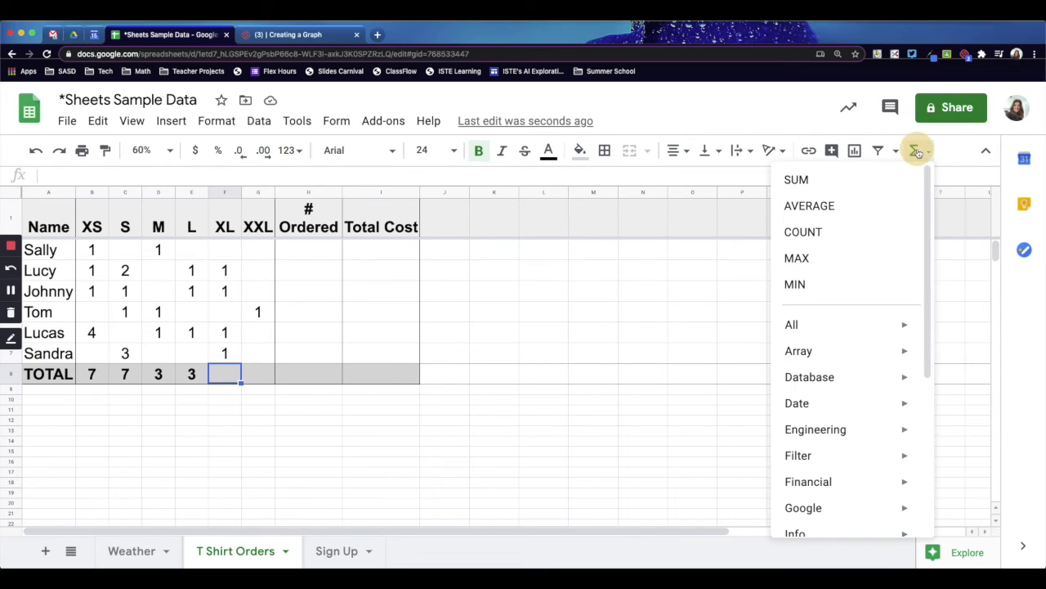
click(796, 181)
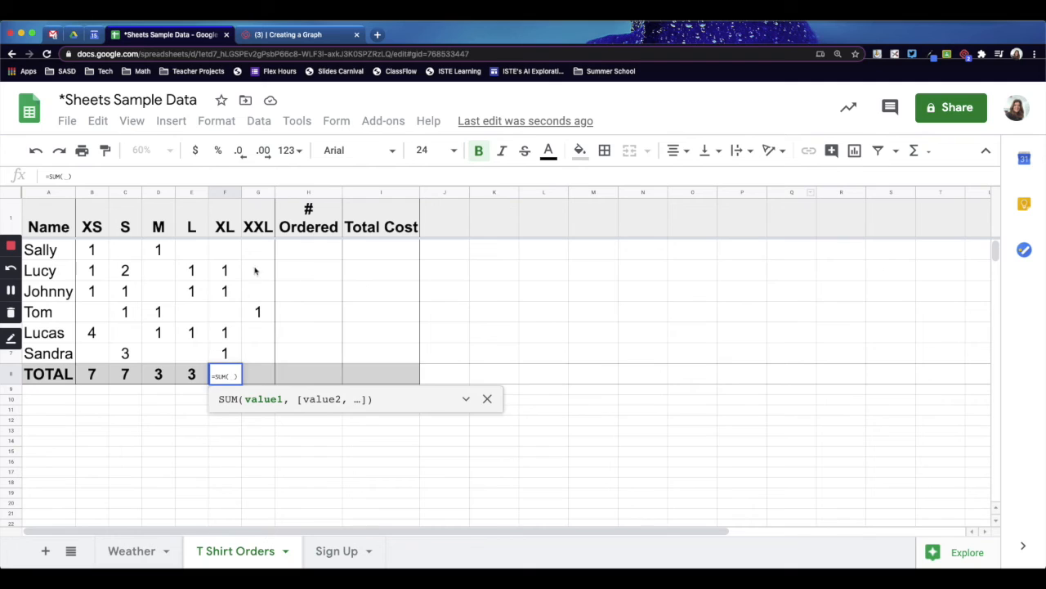
drag(219, 255, 221, 357)
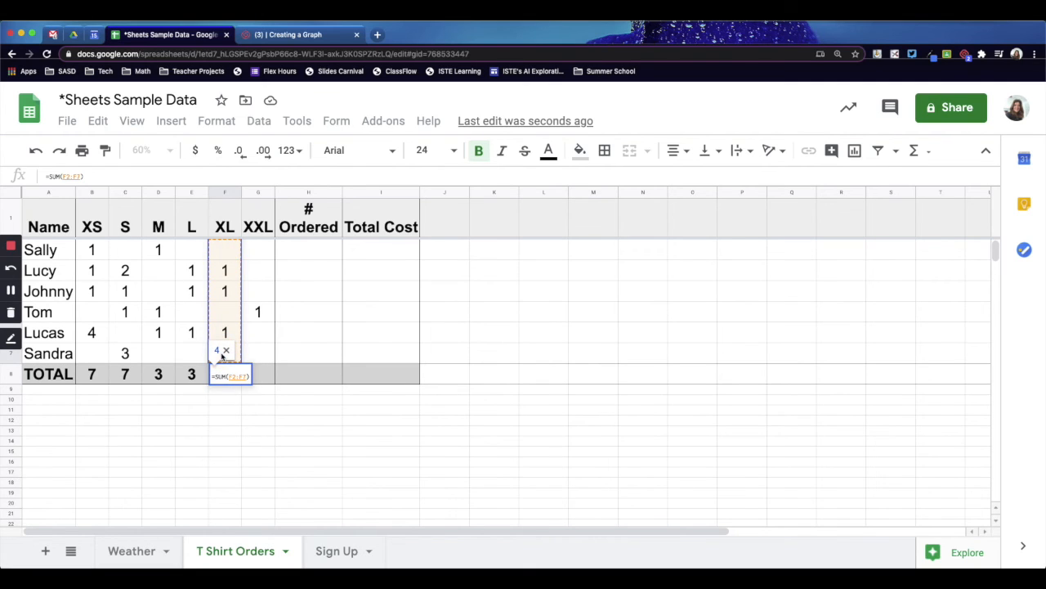
key(Return)
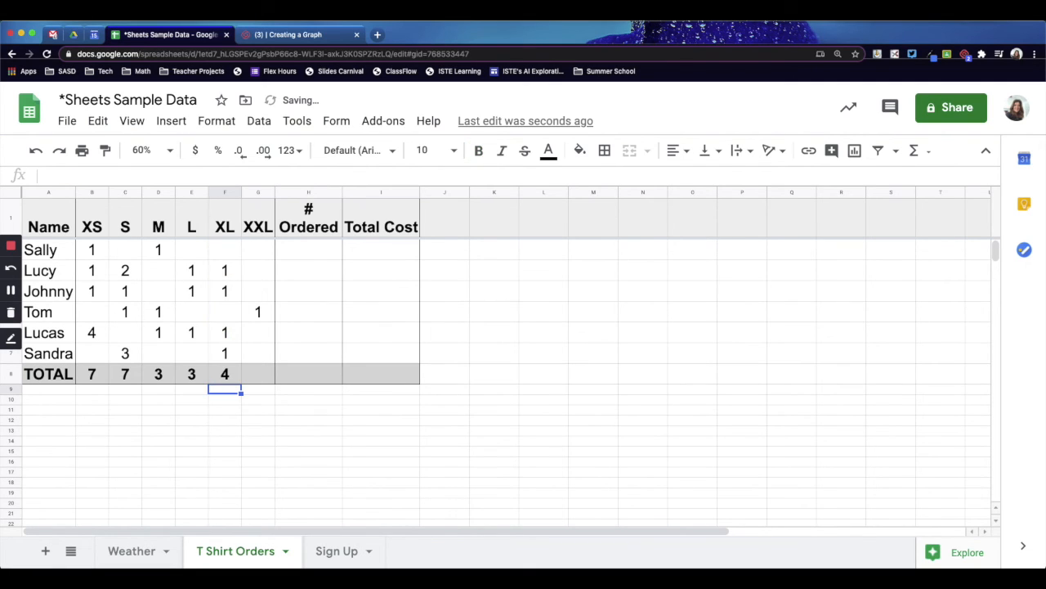
Extend the XL total formula across to the XXL column in G8, and enter 2 in G2.
click(228, 374)
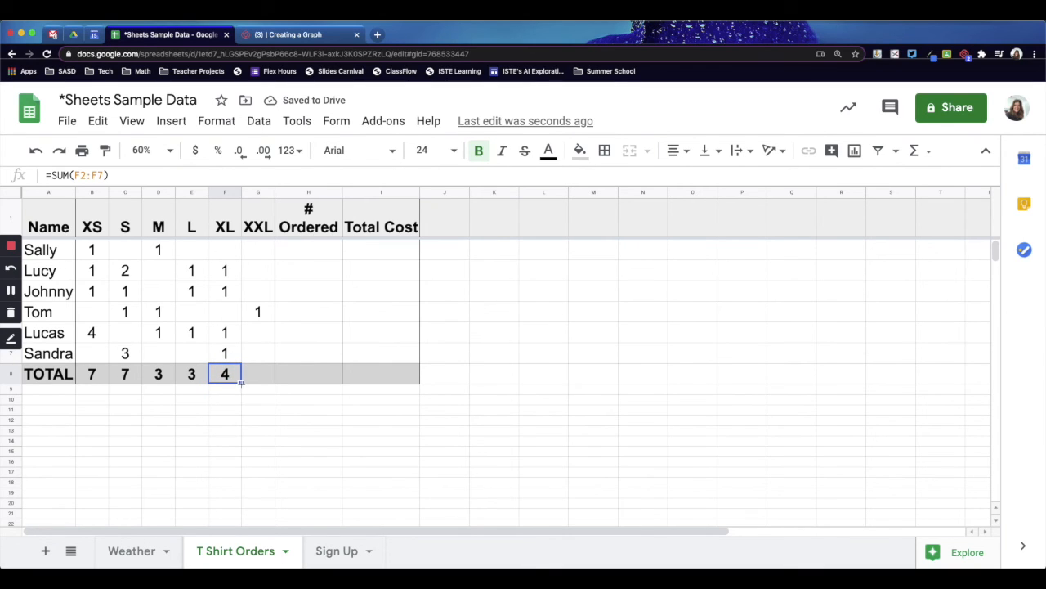
drag(241, 383, 271, 380)
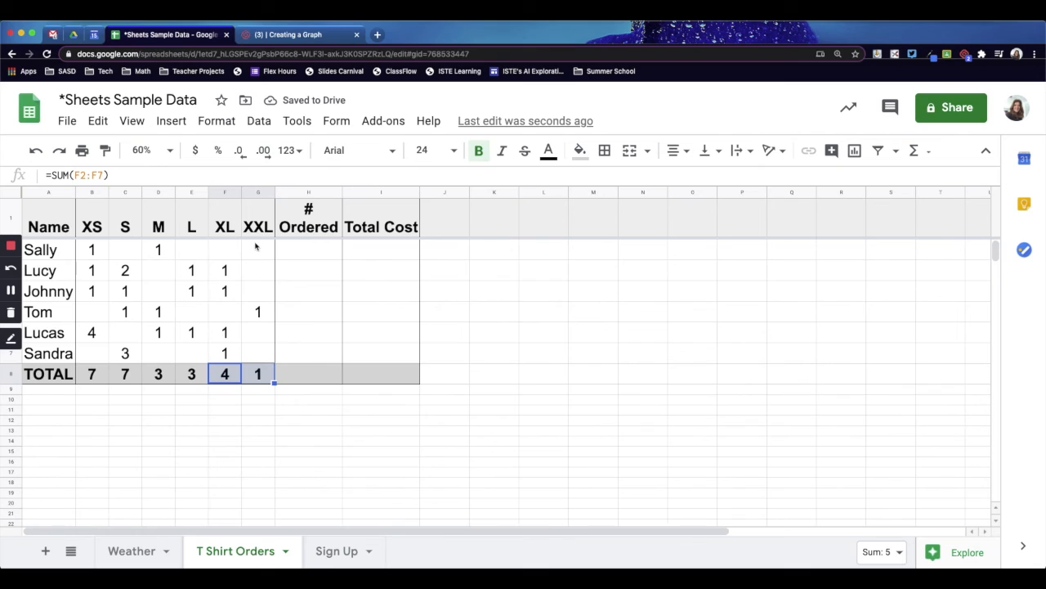
click(256, 254)
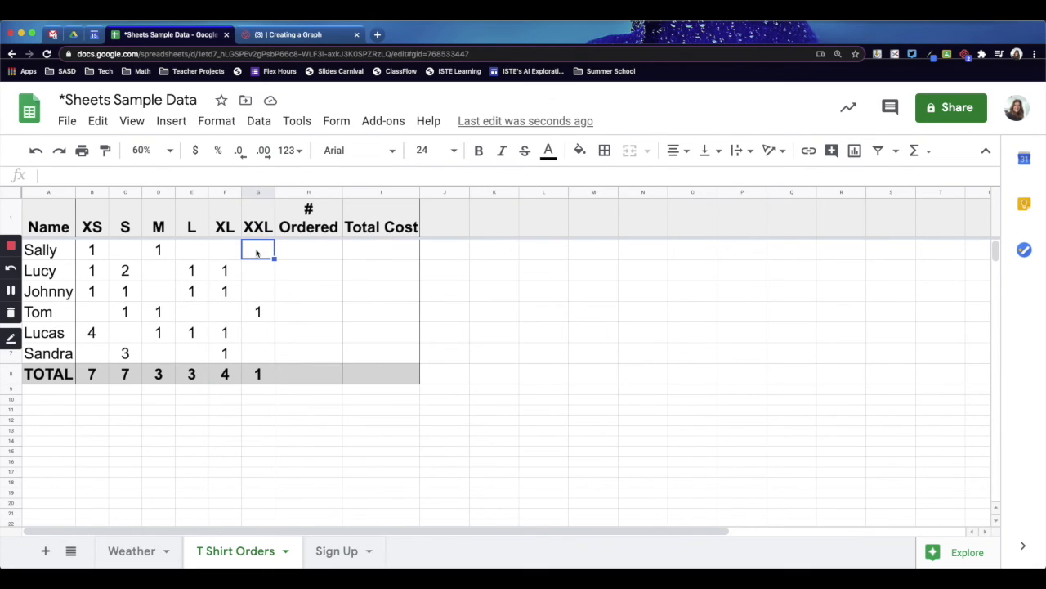
text(2)
key(Return)
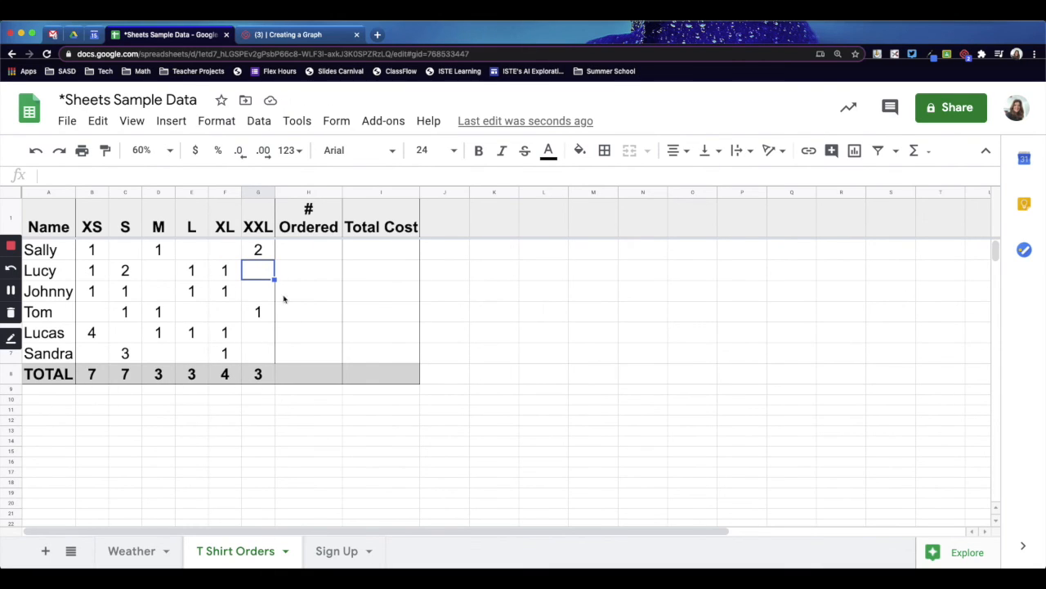
Calculate # Ordered in H2 as the SUM of B2:G2 and fill the formula down to H7.
click(308, 250)
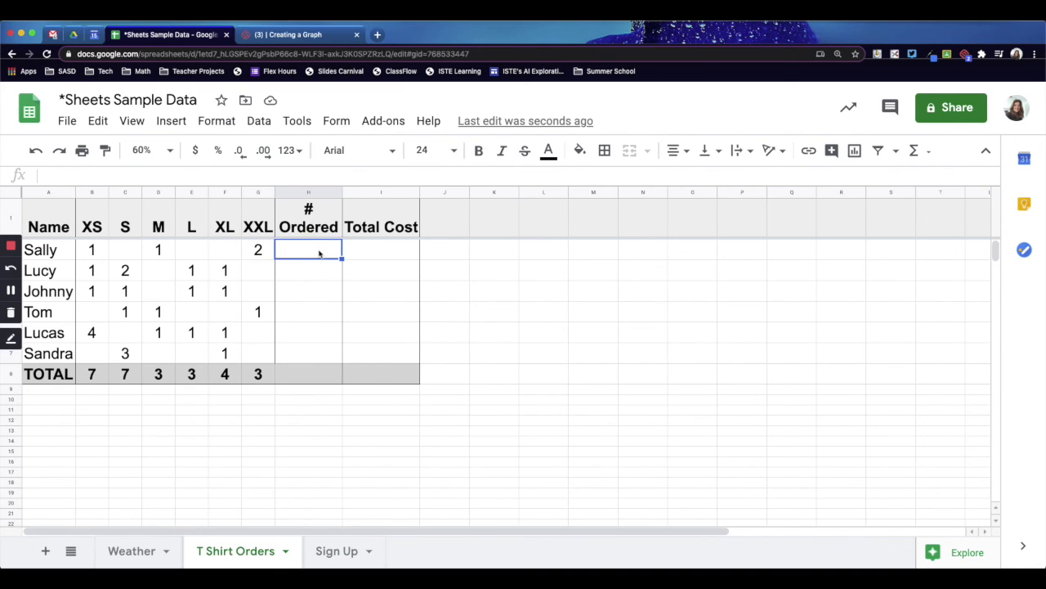
click(916, 151)
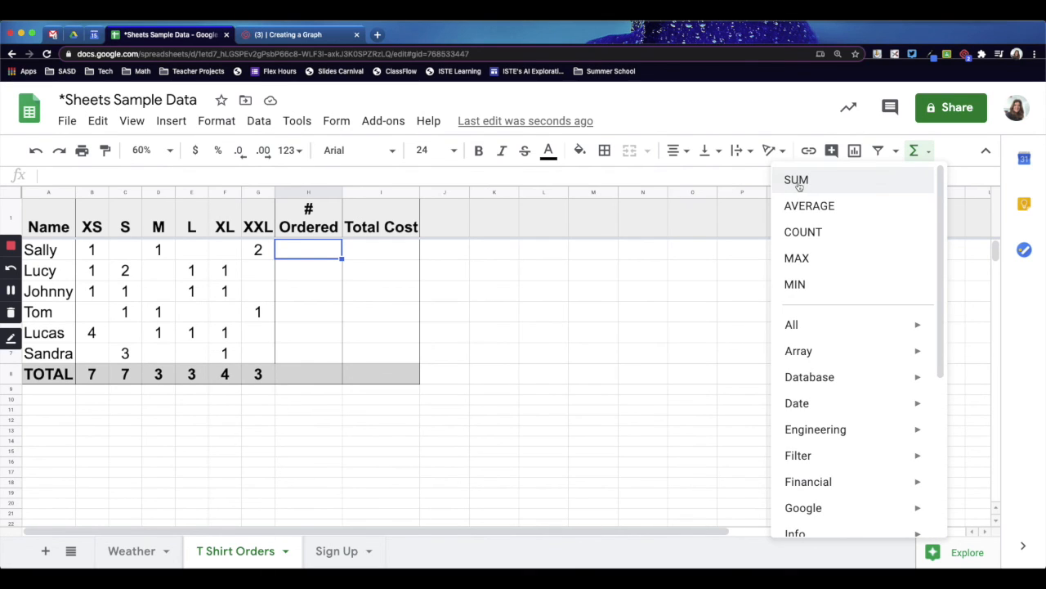
click(828, 181)
drag(90, 249, 264, 250)
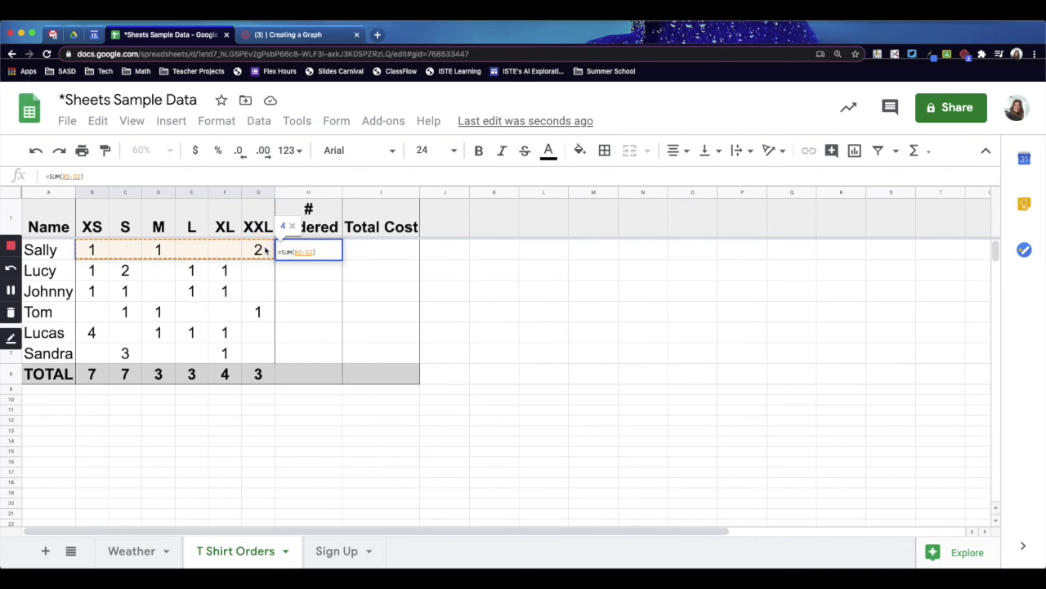
key(Return)
click(333, 249)
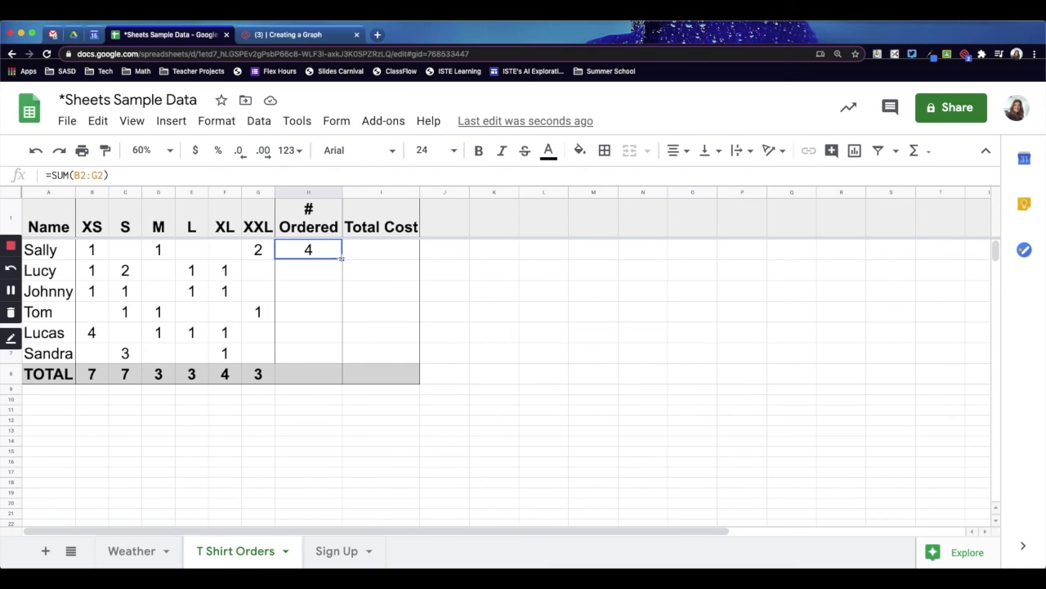
drag(342, 258, 326, 355)
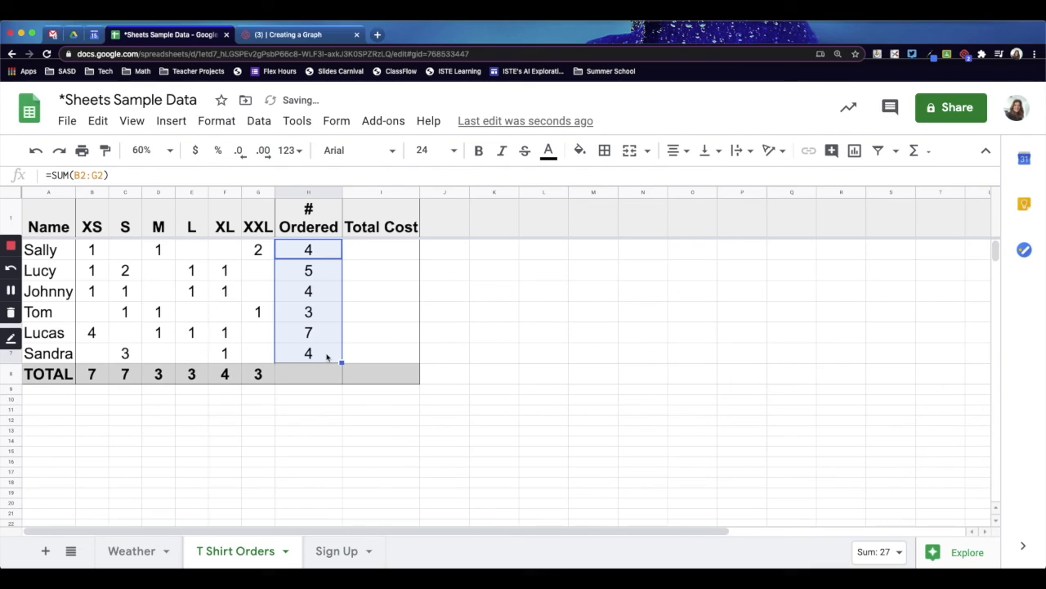